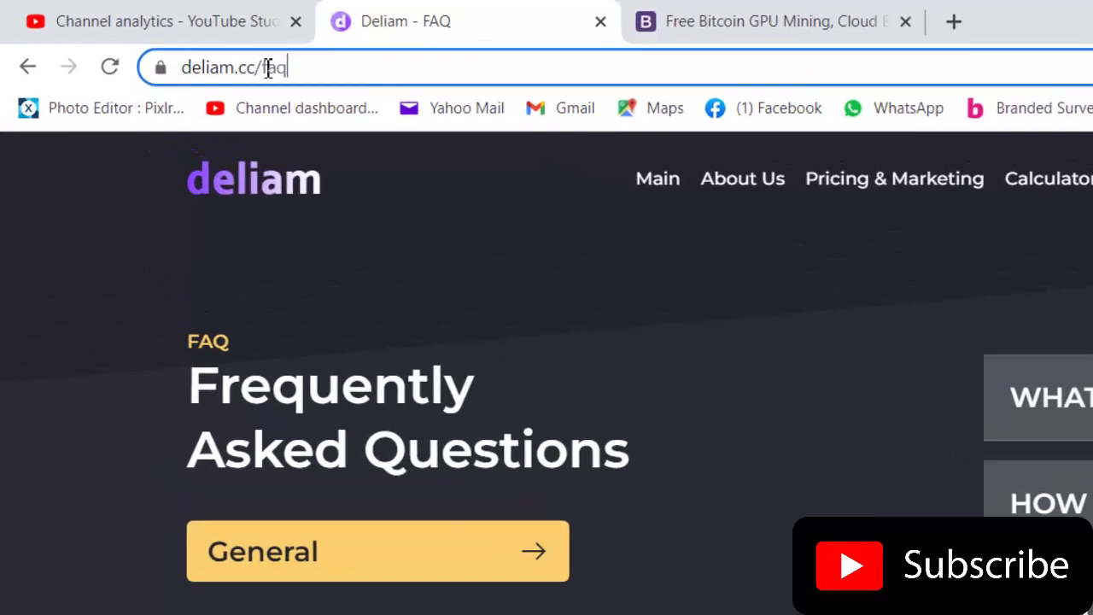
- Expand the FAQ answer on minimum withdrawals and highlight the 0.01 BCH threshold
left_click_drag(242, 53, 136, 54)
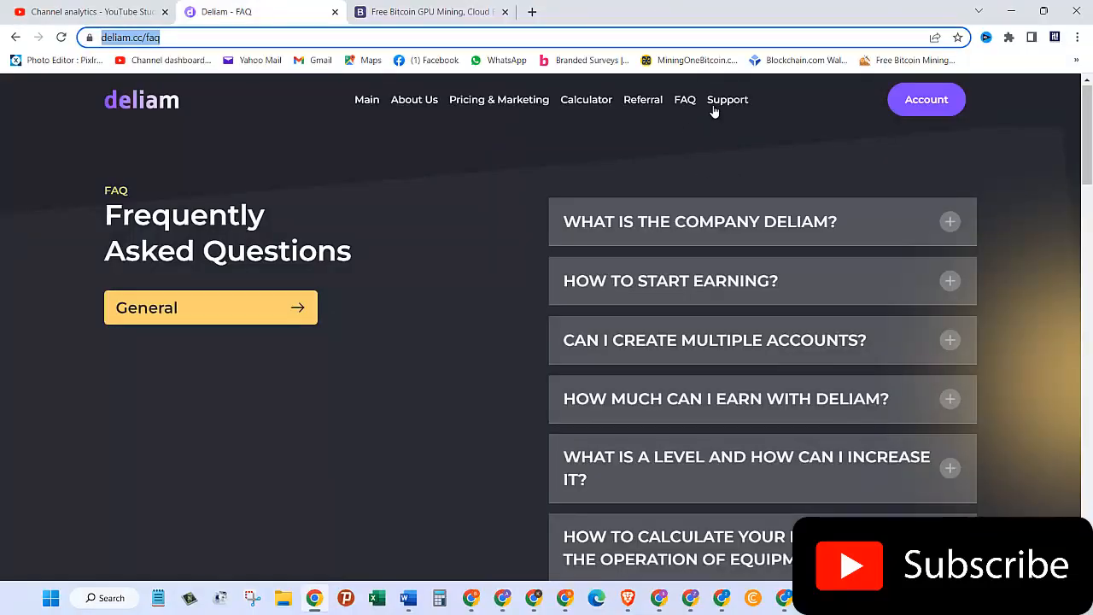
scroll(623, 214, "down", 8)
left_click(698, 451)
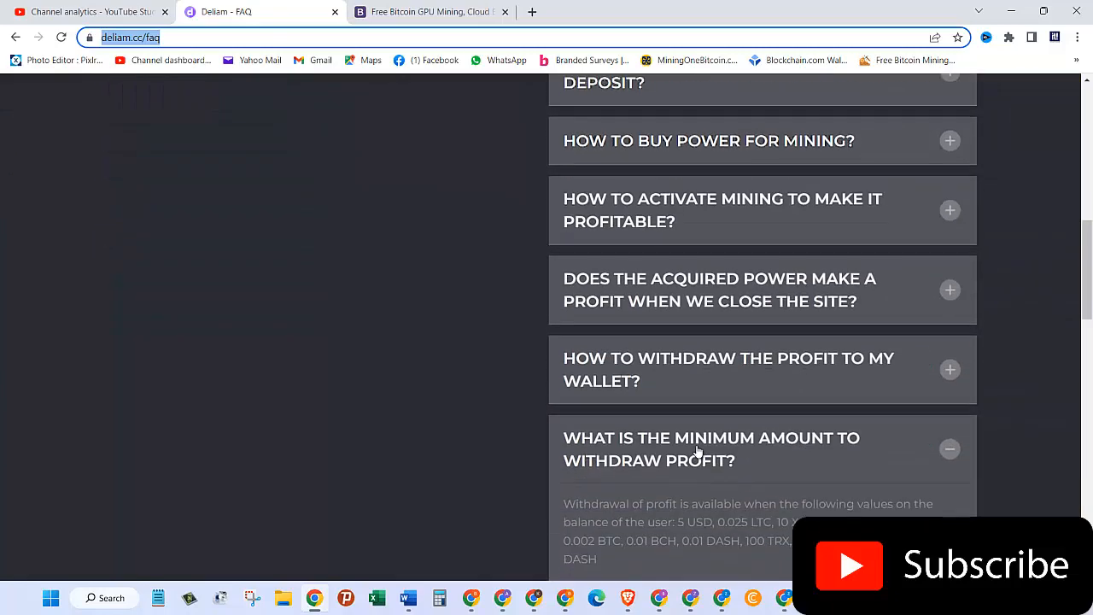
scroll(697, 451, "down", 1)
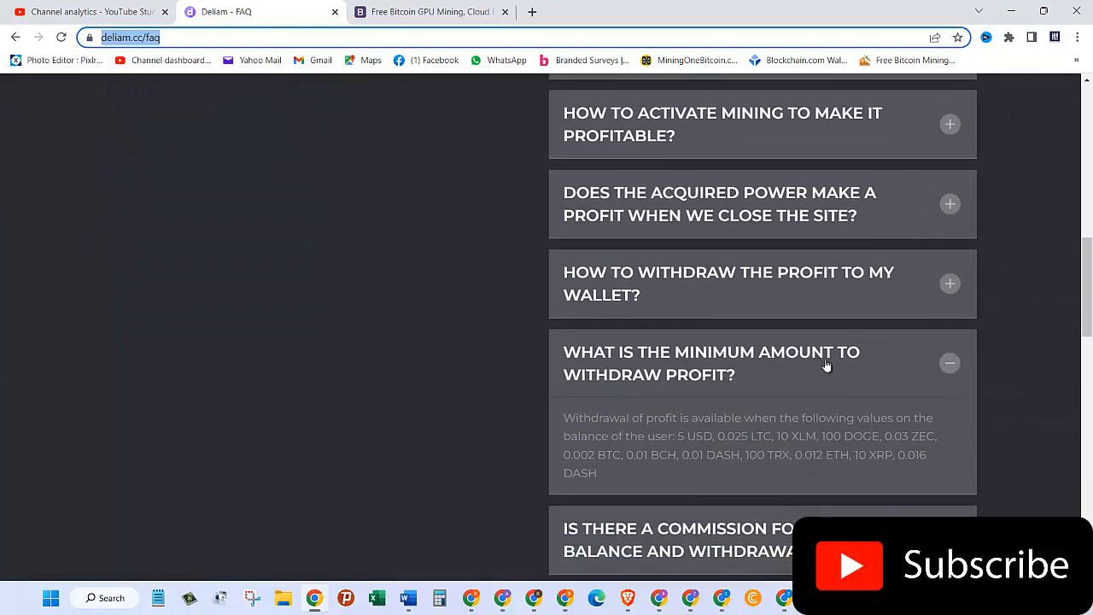
scroll(696, 398, "down", 1)
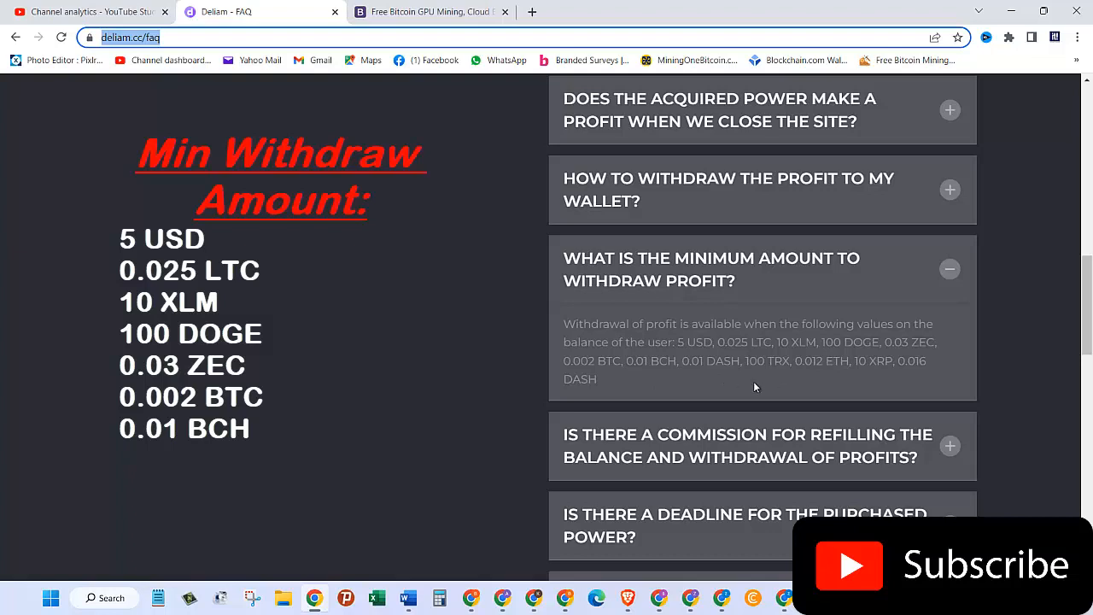
left_click_drag(680, 361, 625, 362)
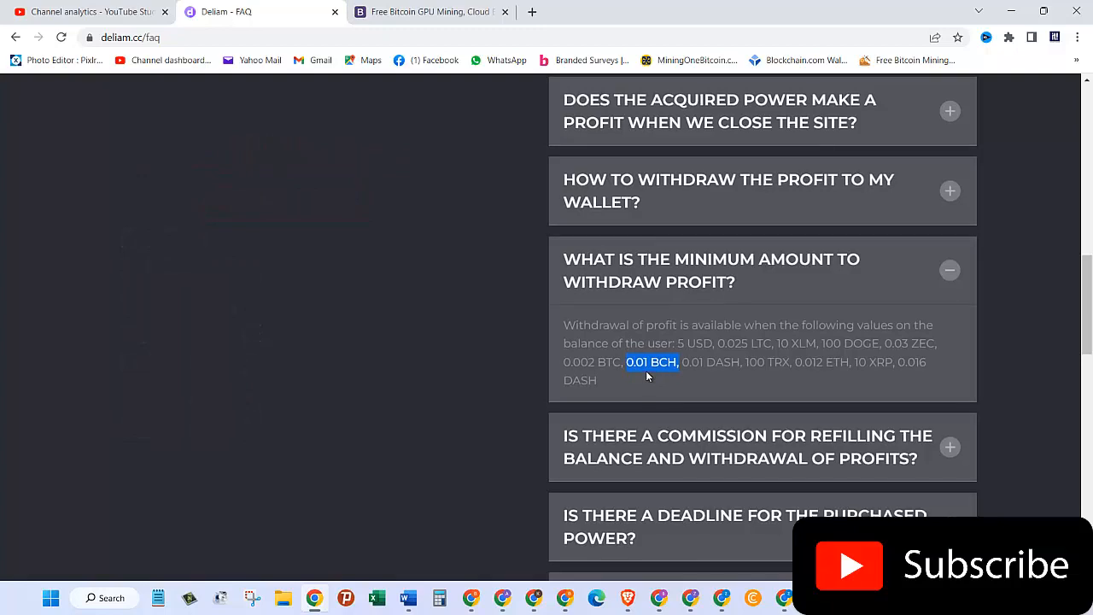
scroll(646, 371, "up", 10)
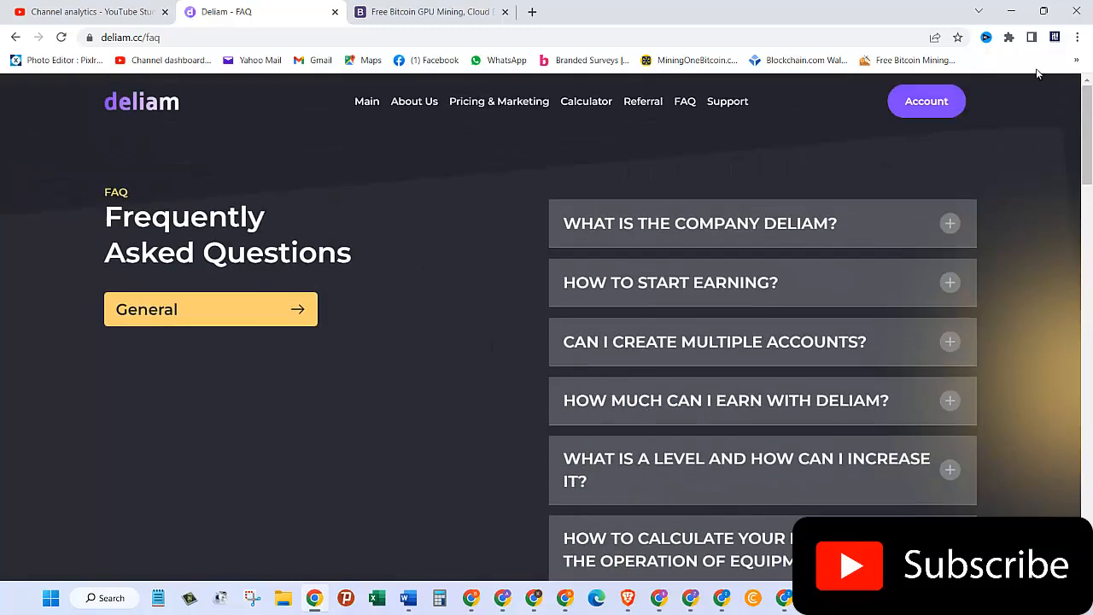
- Go to the account's mining page with BTC, BCH and DASH balances
left_click(927, 100)
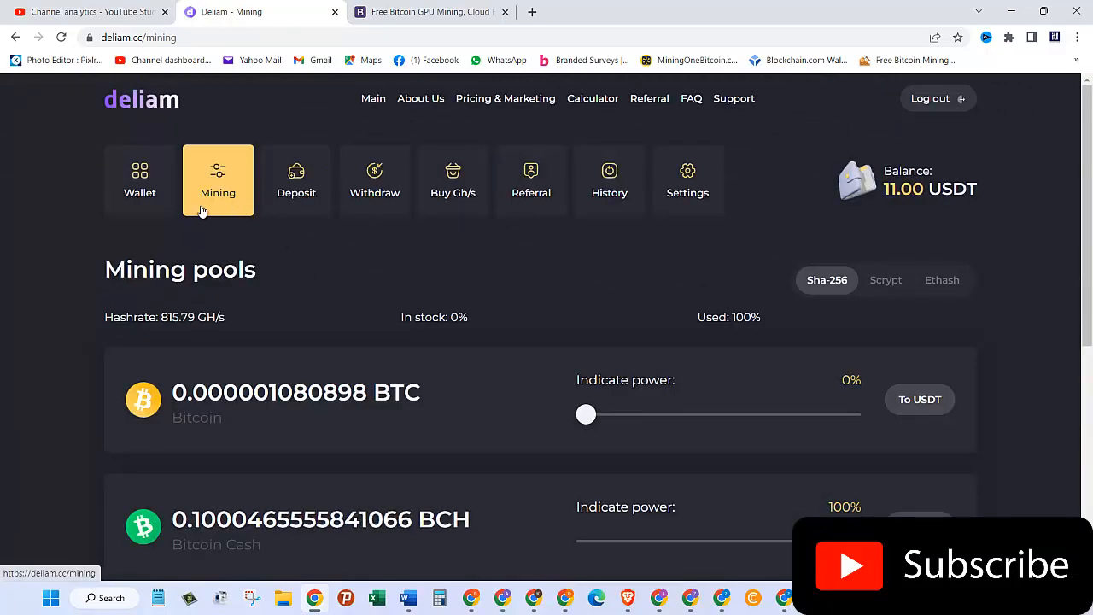
scroll(297, 413, "down", 2)
scroll(298, 413, "down", 1)
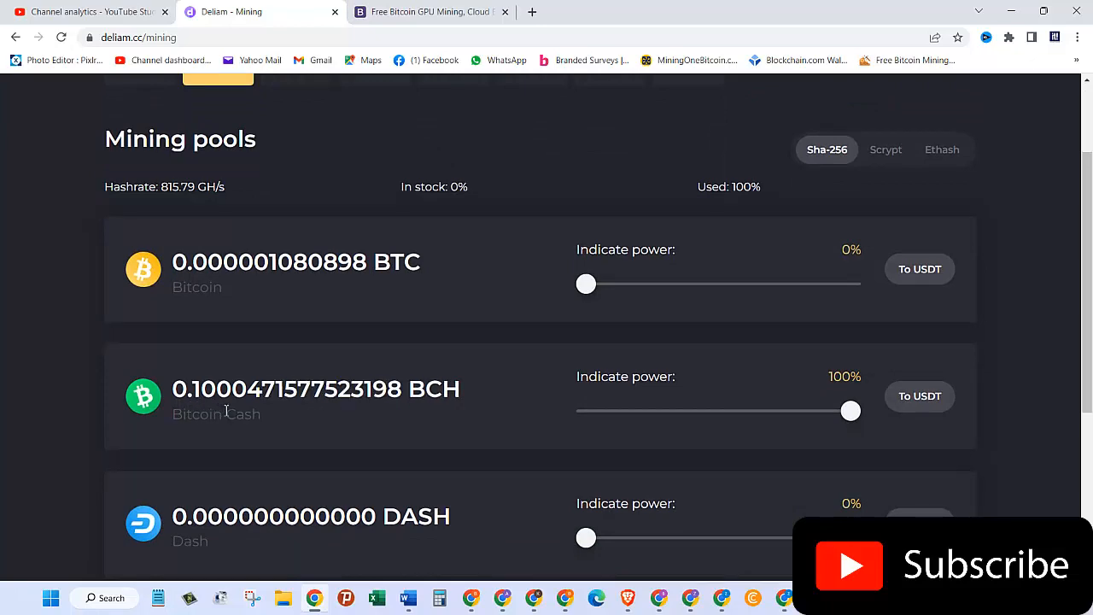
scroll(271, 418, "up", 1)
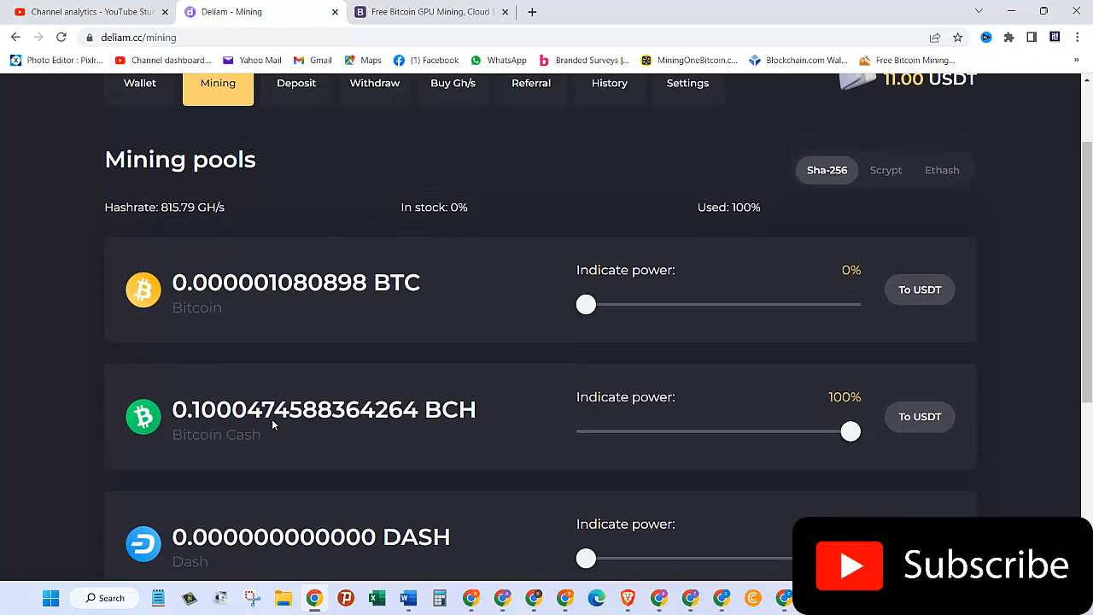
scroll(272, 419, "up", 1)
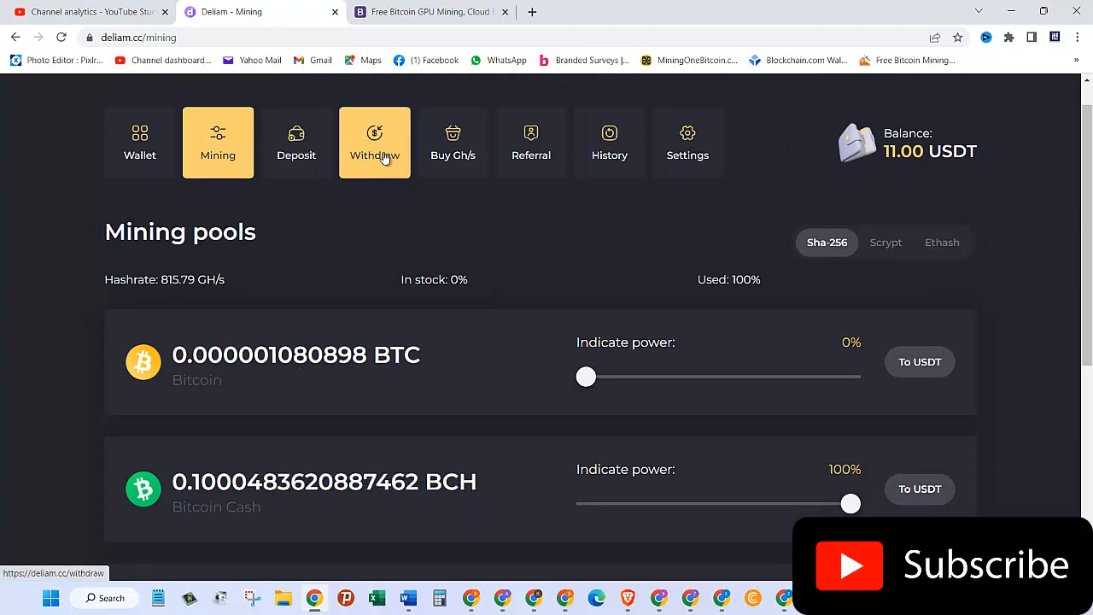
- Start a Bitcoin Cash withdrawal from the withdraw funds page, balance 0.10004625 BCH
left_click(384, 155)
scroll(478, 341, "down", 1)
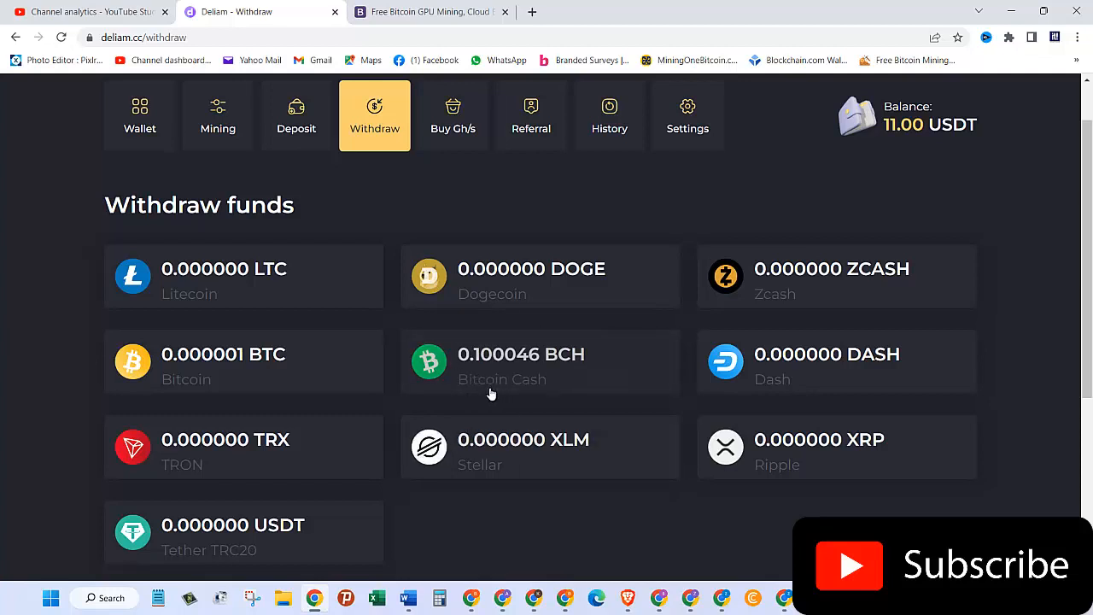
left_click(573, 371)
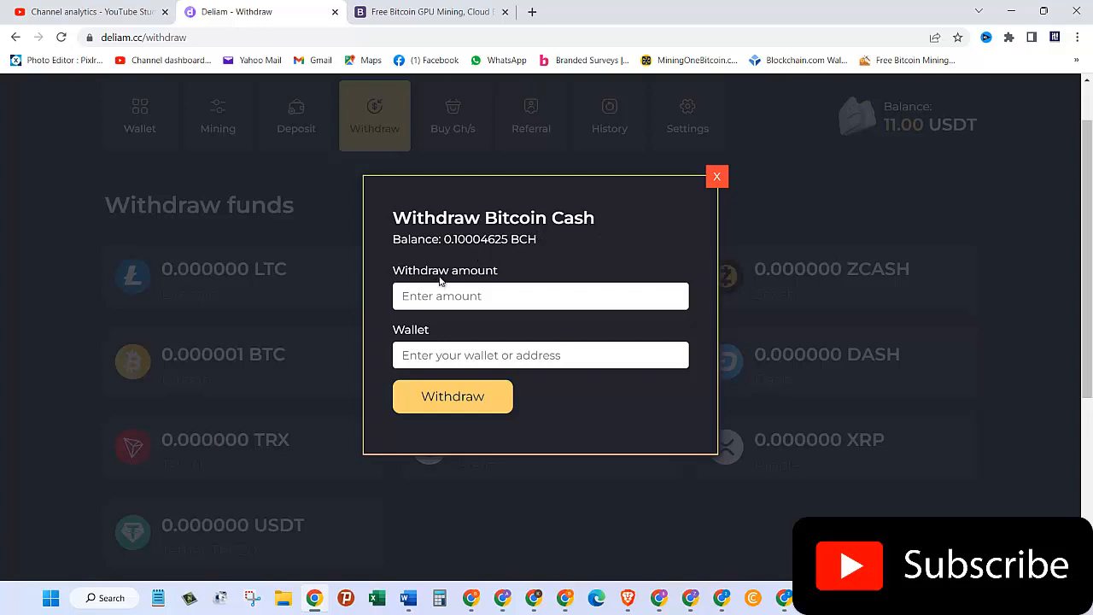
- Submit a 0.1 BCH withdrawal to the saved wallet address
left_click(471, 300)
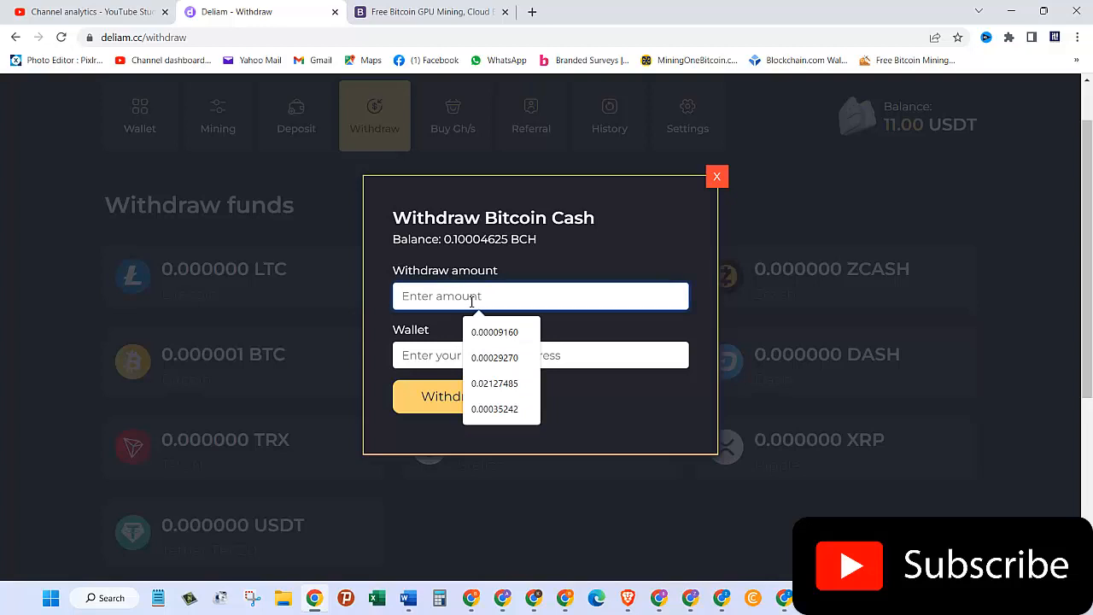
type("0.")
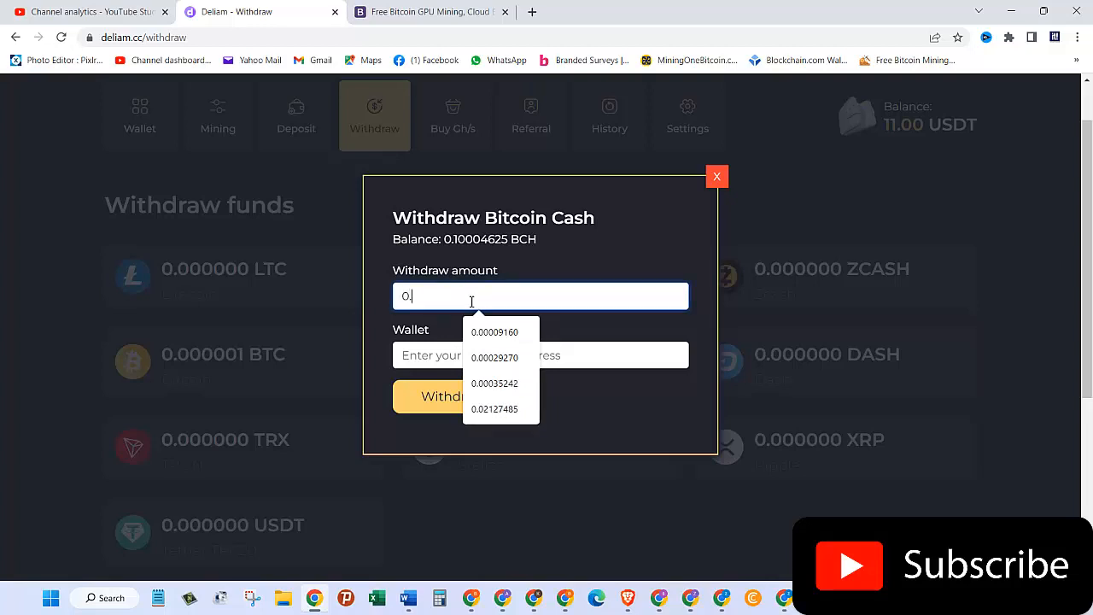
type("1")
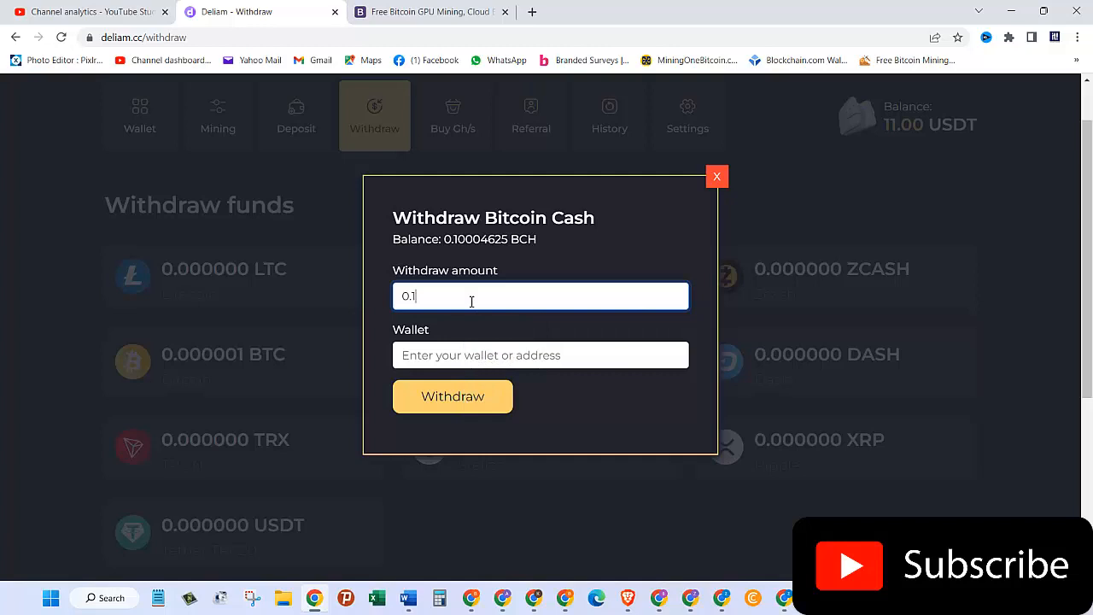
left_click(469, 355)
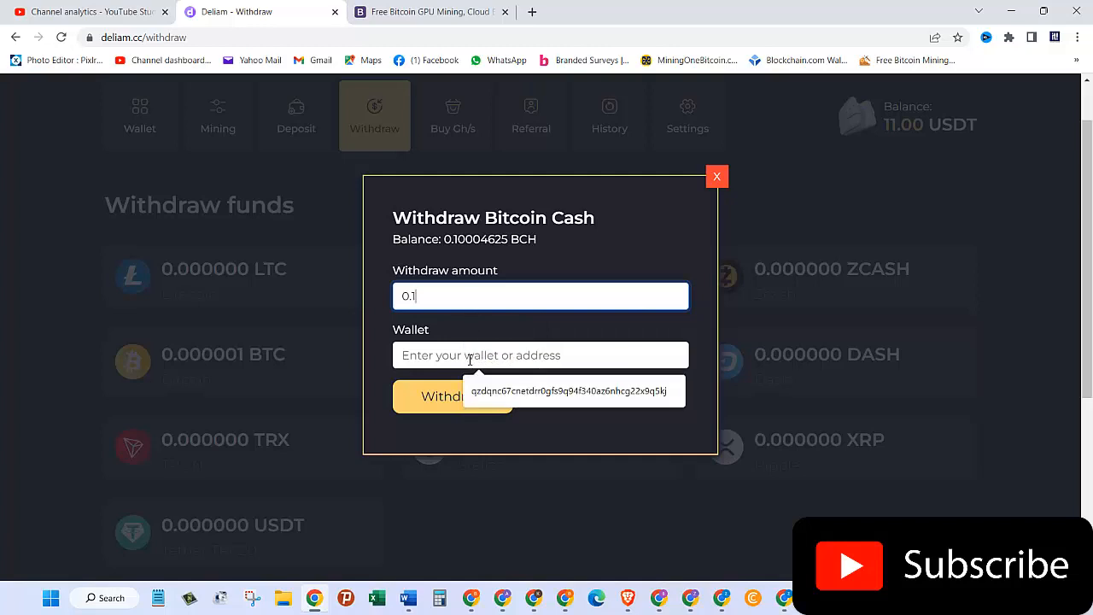
right_click(468, 356)
right_click(444, 356)
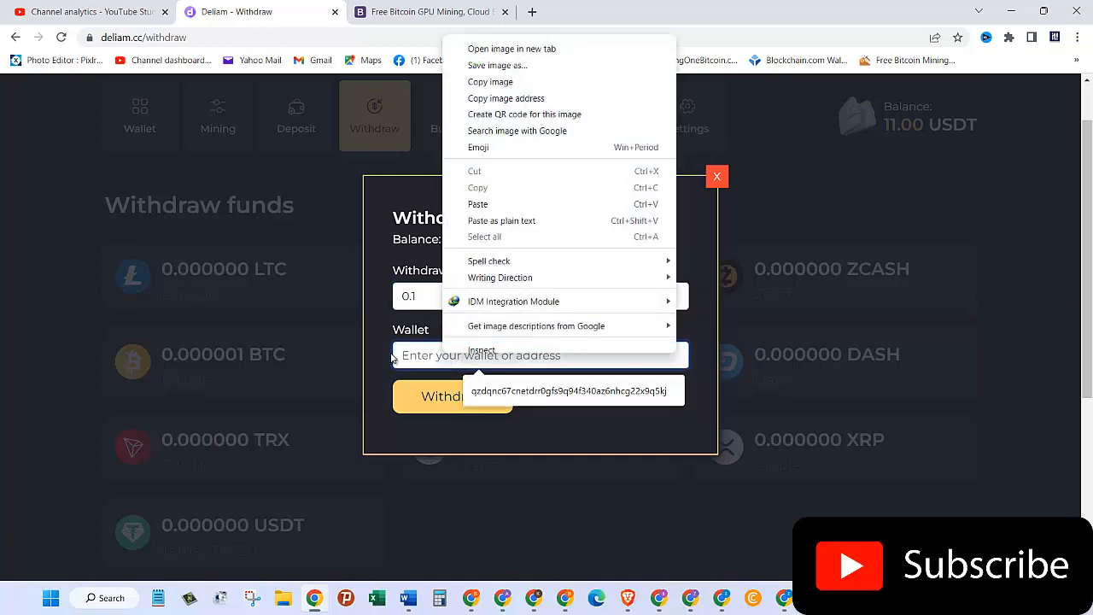
left_click(421, 356)
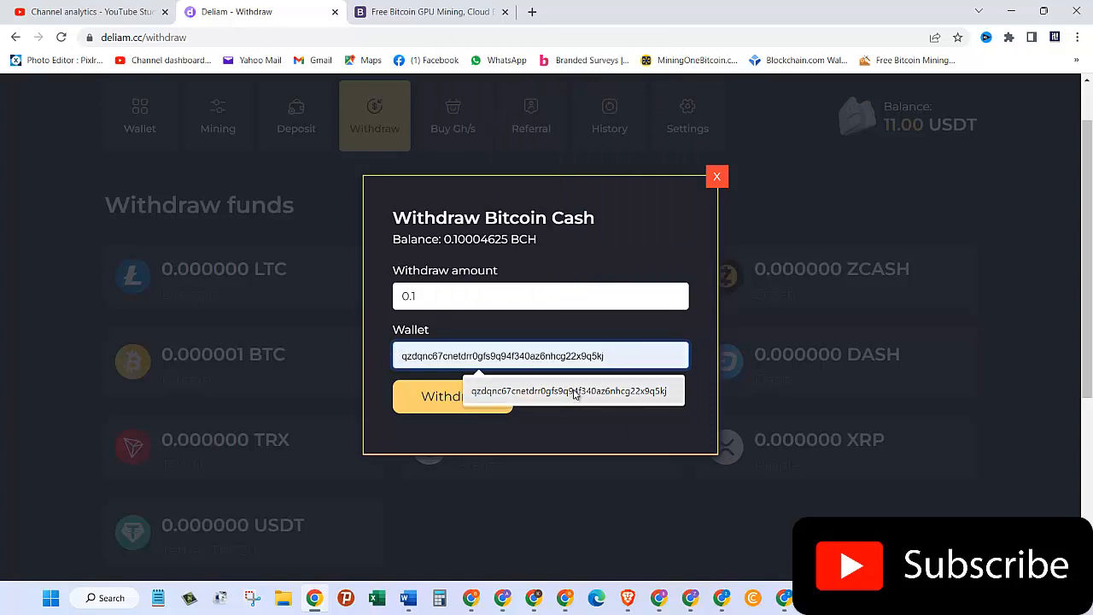
left_click(575, 394)
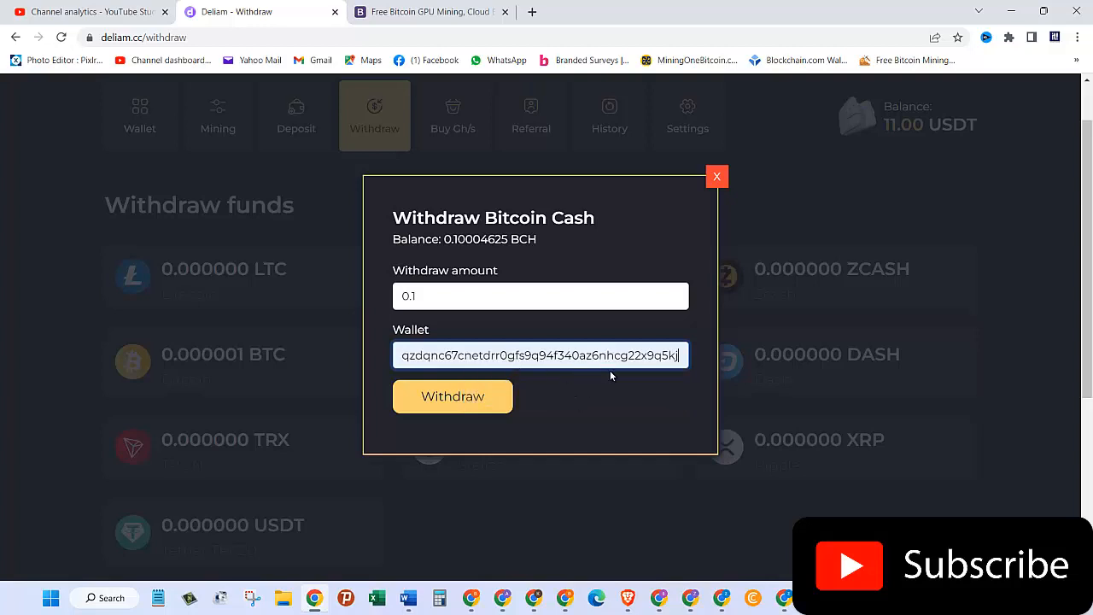
left_click(474, 406)
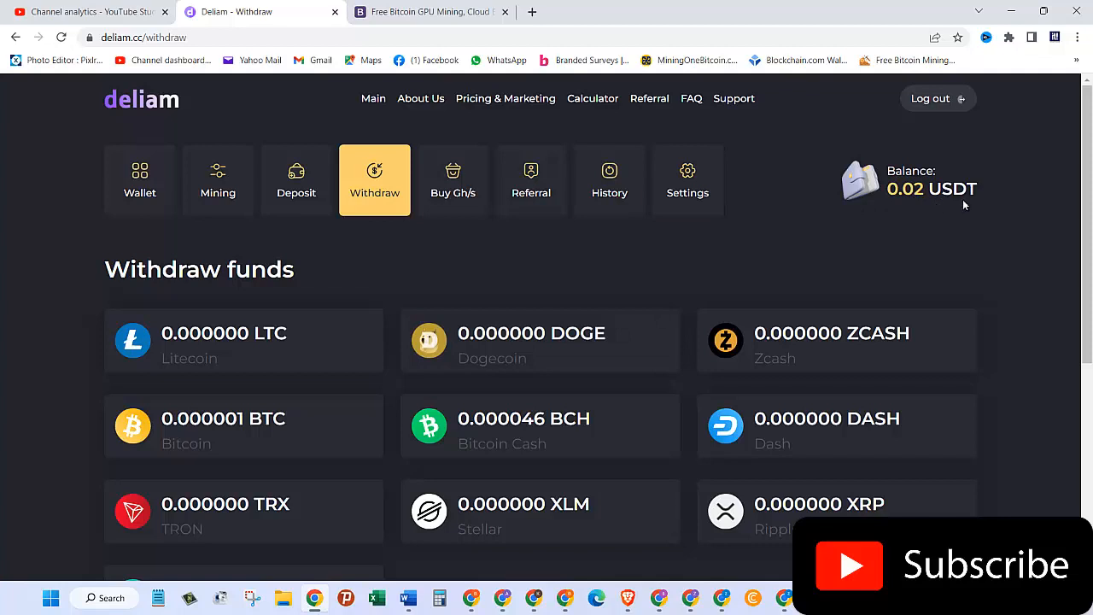
- Show the withdrawal records and select the 0.1 BCH withdrawal's wallet address
left_click(611, 202)
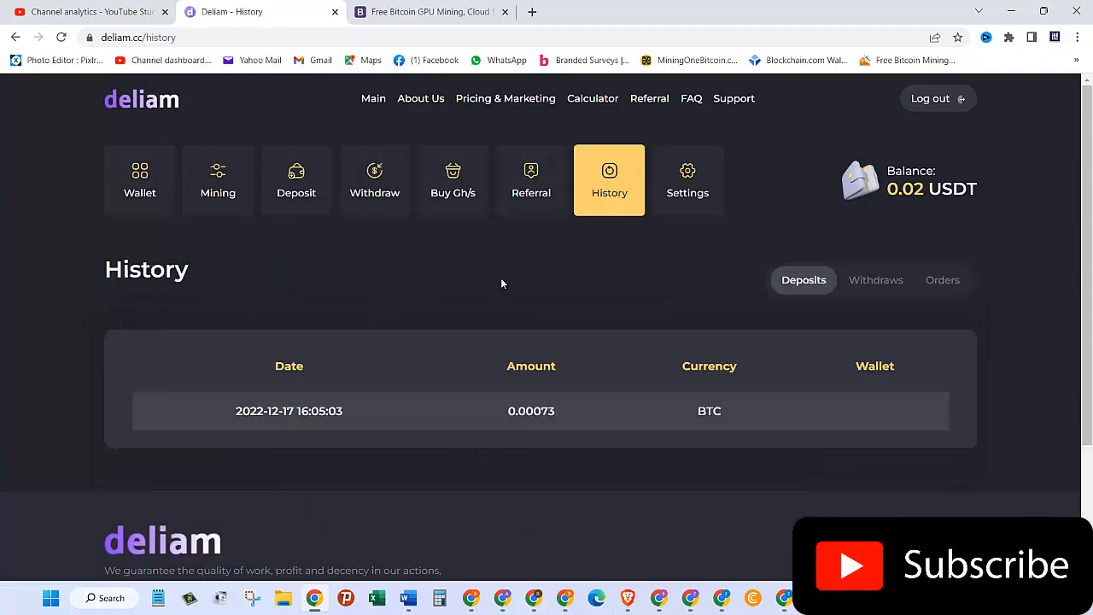
left_click(877, 287)
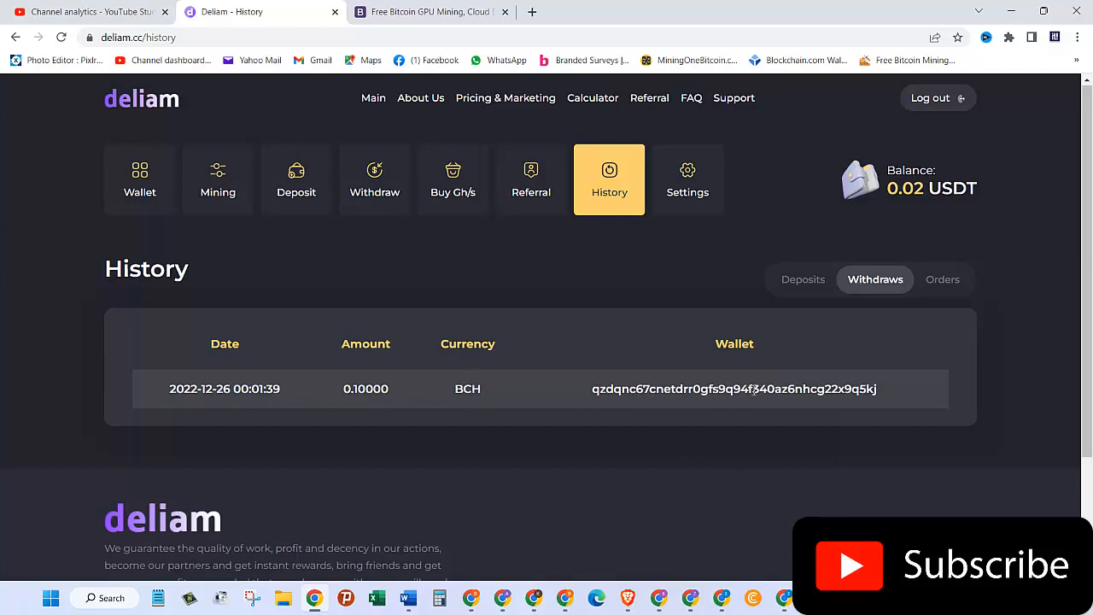
double_click(769, 386)
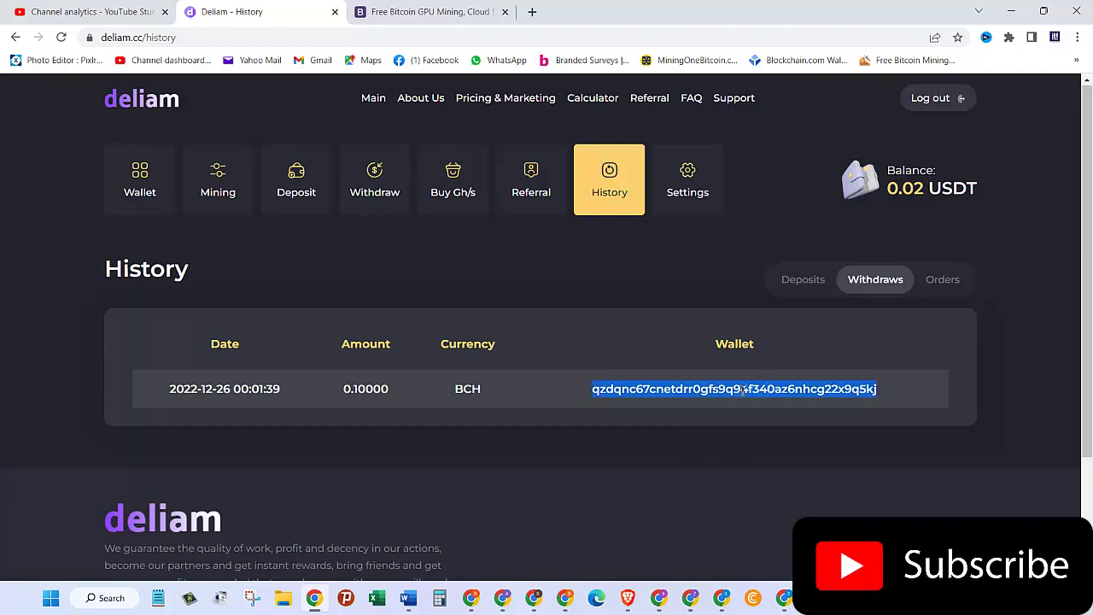
- Switch to the Blockchain.com Wallet page from the bookmark
left_click(653, 368)
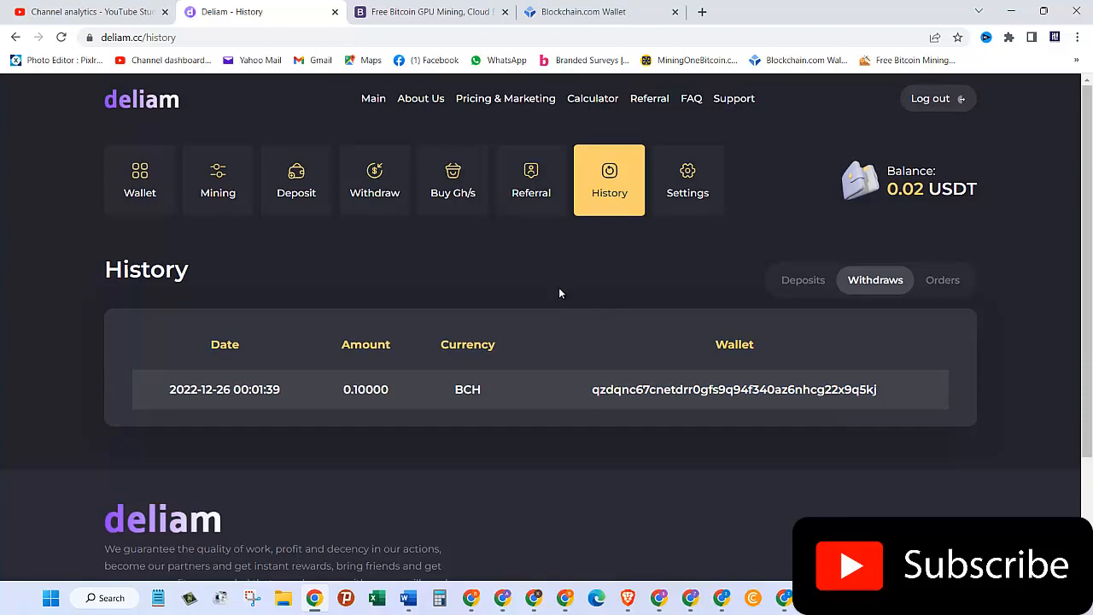
left_click(583, 11)
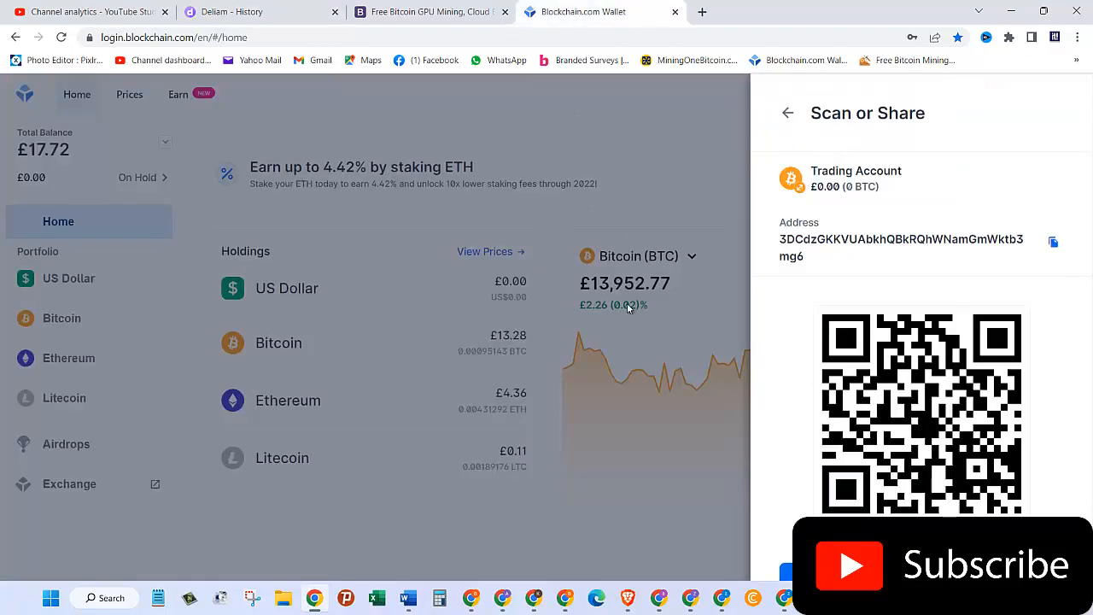